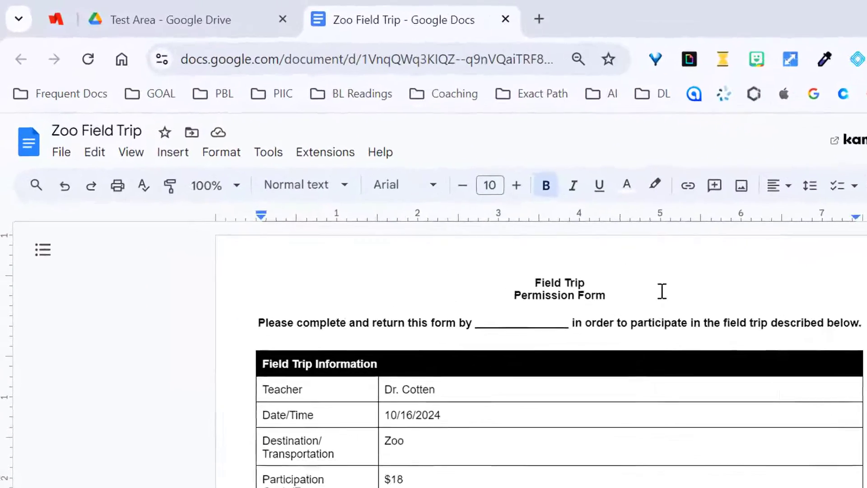
- Open the eSignature fields sidebar from the Insert menu beside the Zoo Field Trip form
scroll(663, 291, down, 3)
click(174, 153)
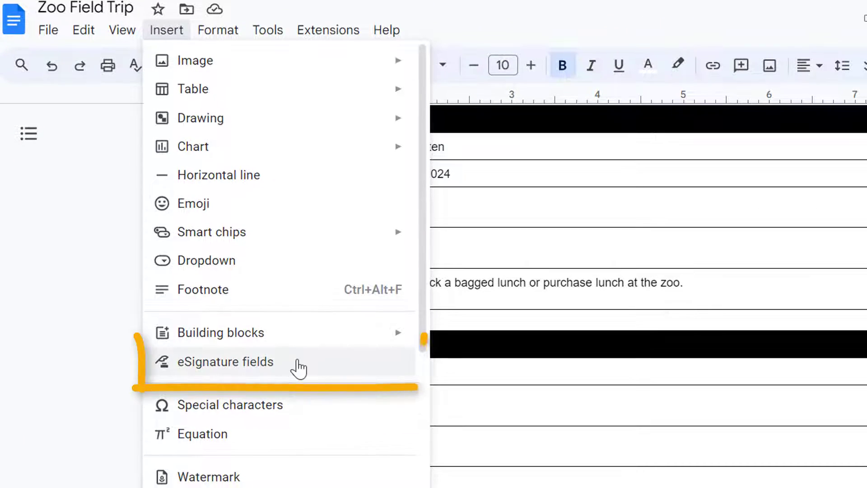
click(313, 368)
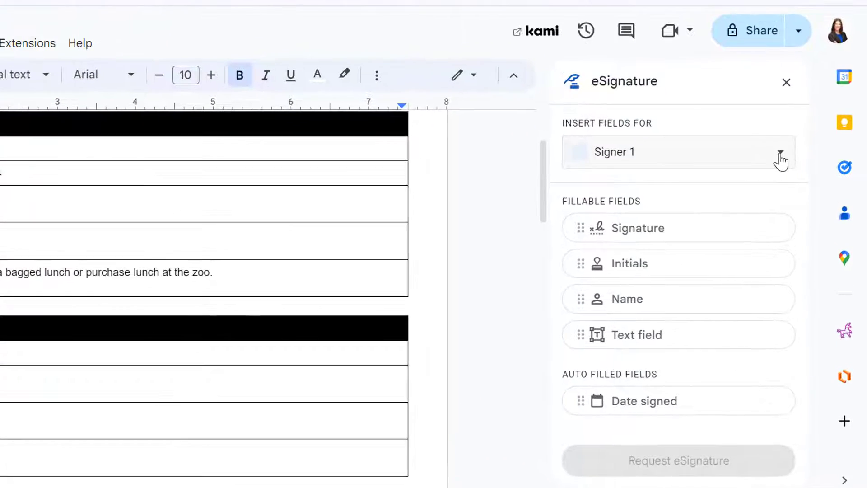
- In Manage signers, add a new signer labelled 'Signer 3' and save the signer list
click(802, 194)
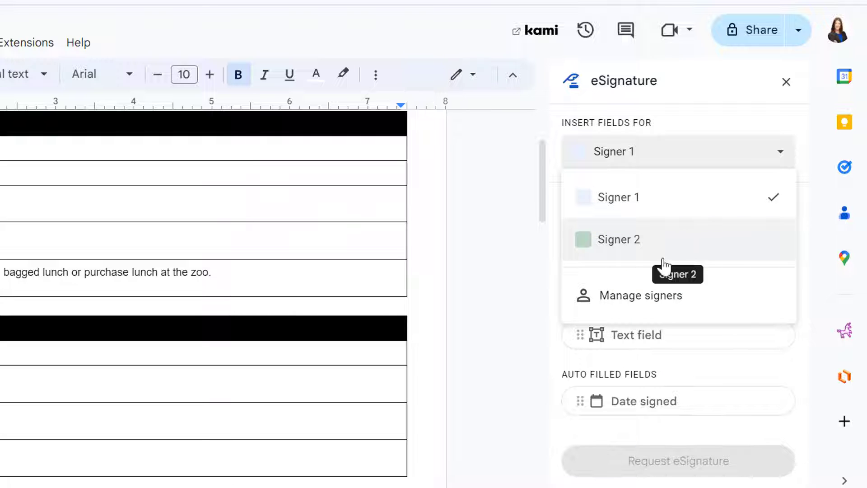
click(671, 297)
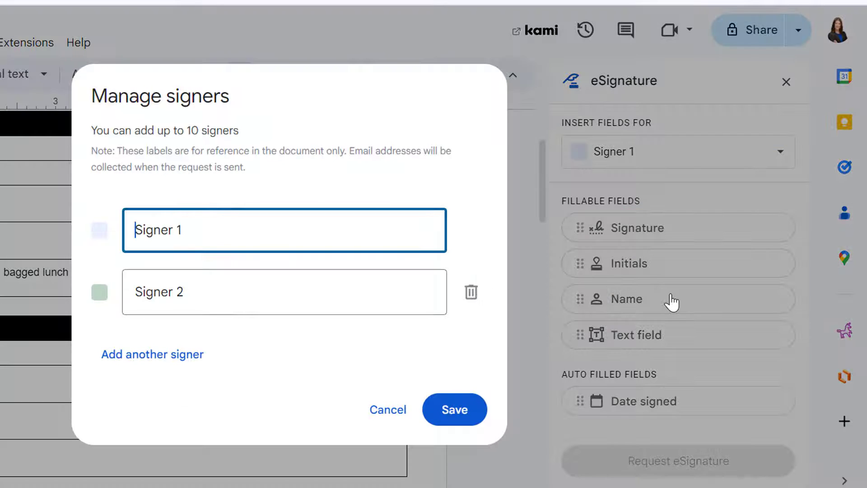
click(199, 355)
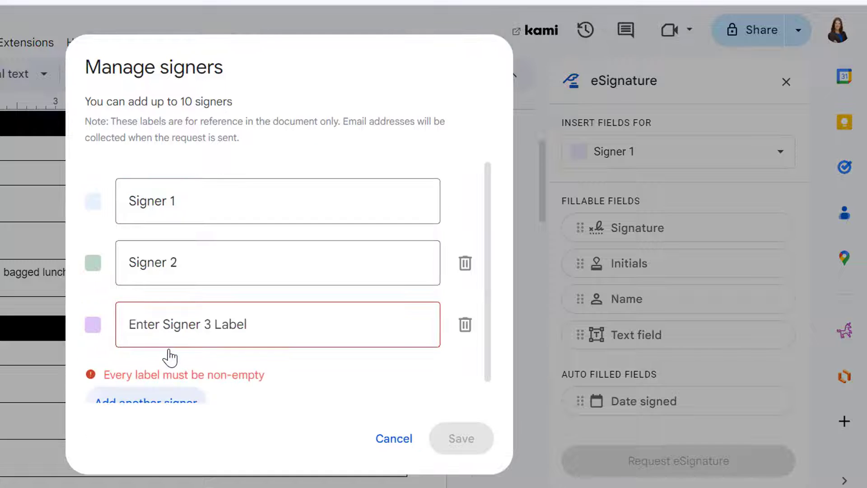
click(178, 325)
text(Signer 3)
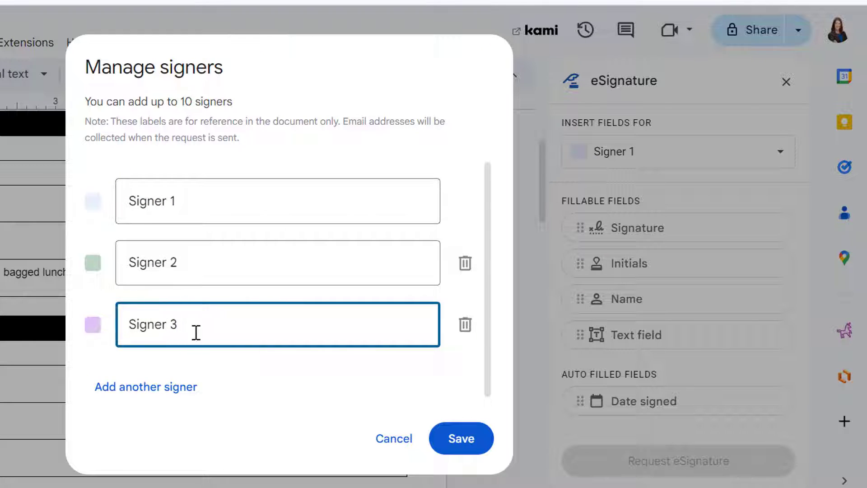
click(463, 439)
click(669, 151)
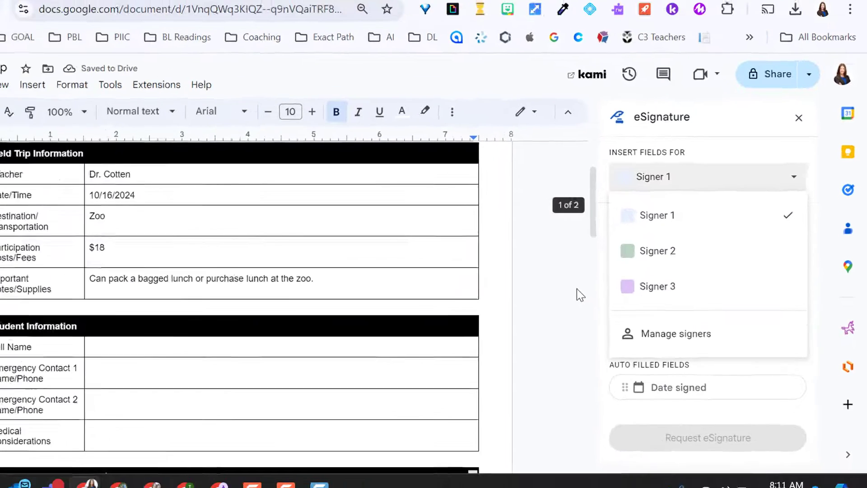
- Insert Signer 1 text fields in the Full Name and Emergency Contact 1 cells
scroll(124, 258, down, 3)
click(170, 262)
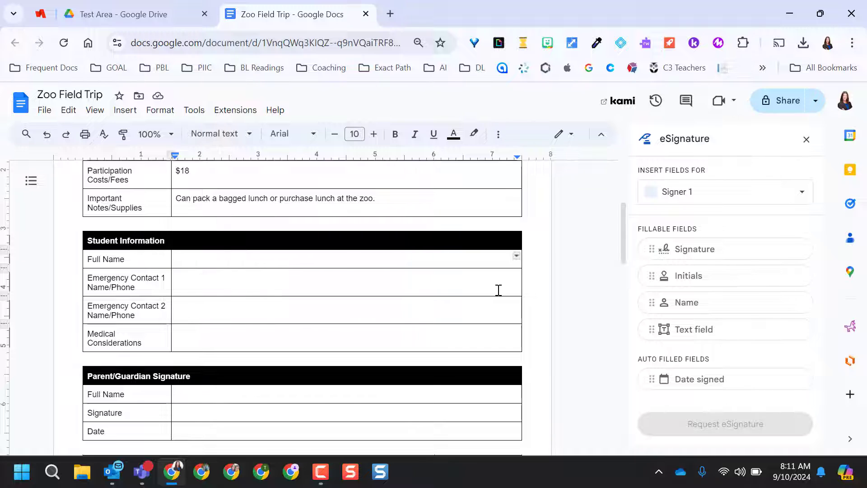
click(709, 333)
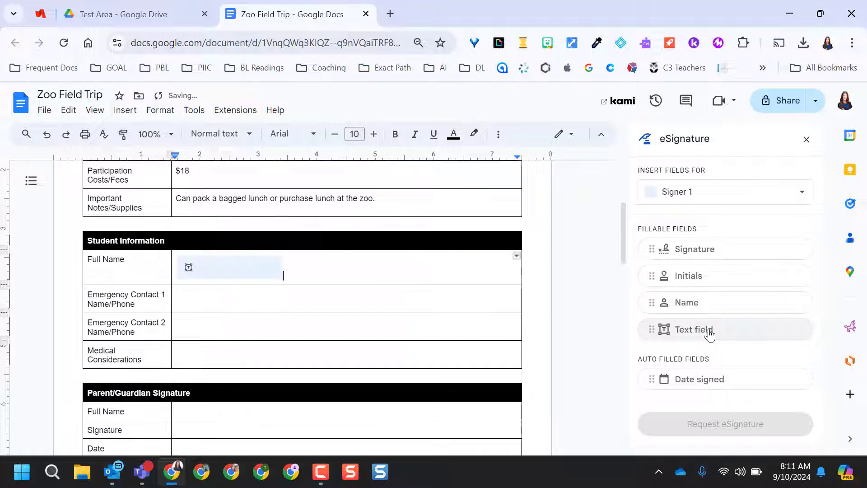
click(319, 310)
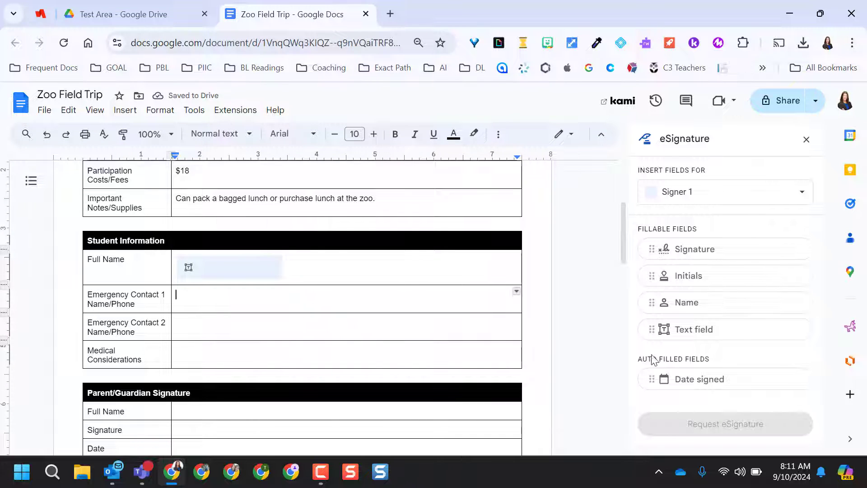
click(701, 334)
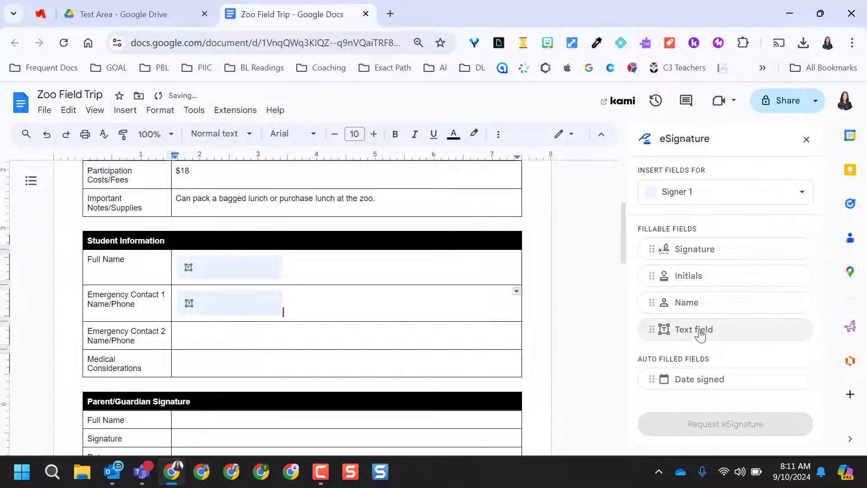
- Insert a Signer 2 text field in the Emergency Contact 2 cell
click(231, 338)
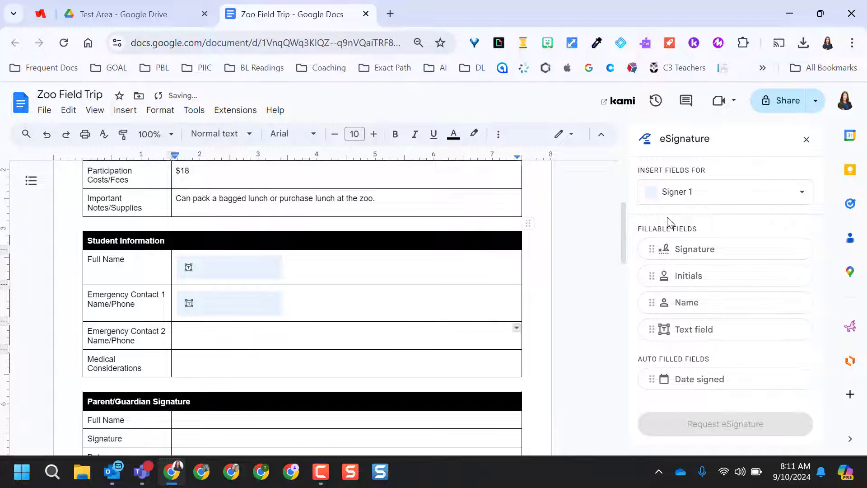
click(771, 198)
click(709, 260)
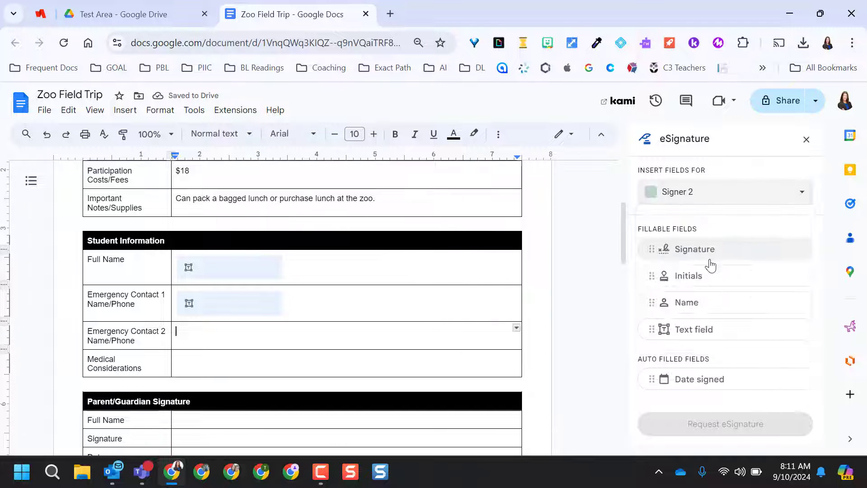
click(708, 330)
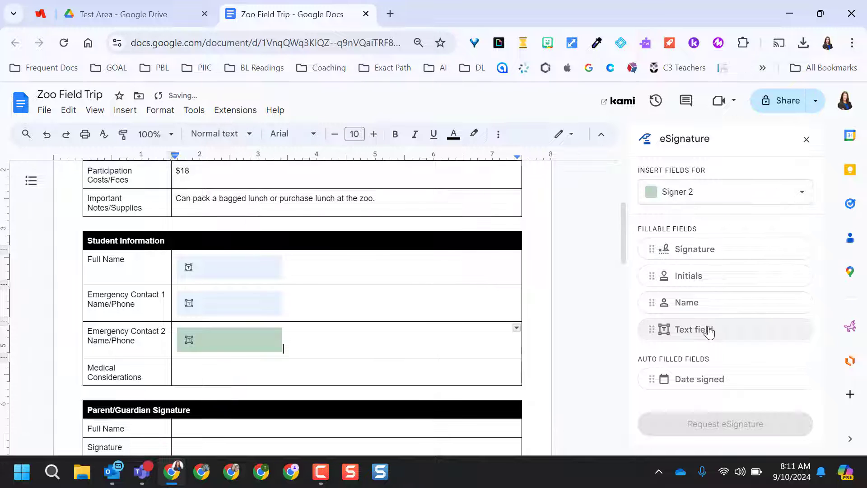
- Insert a Signer 1 text field in the Medical Considerations cell
scroll(340, 337, down, 2)
click(190, 296)
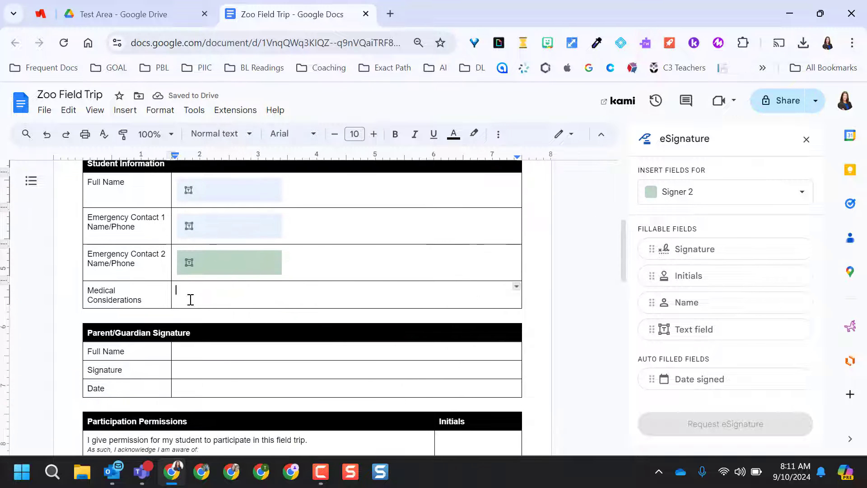
click(760, 199)
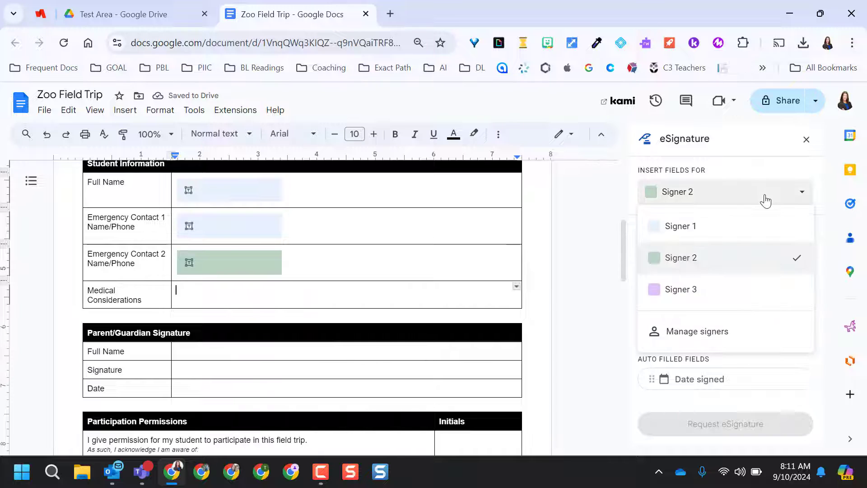
click(709, 231)
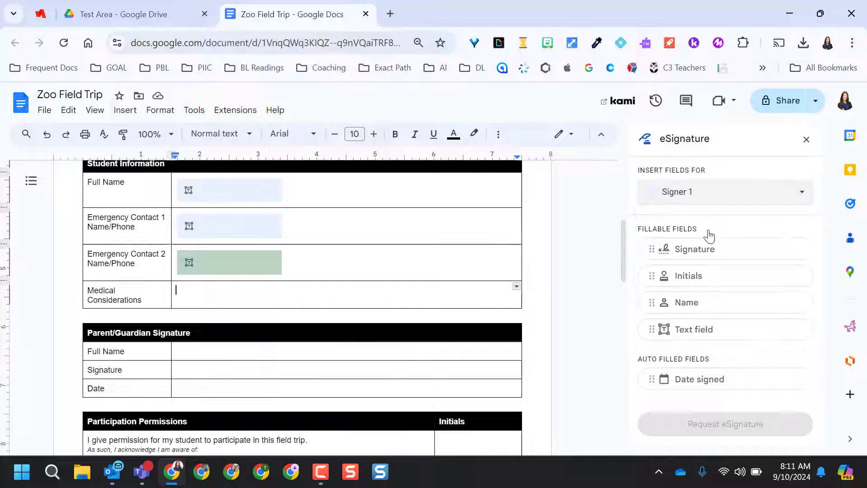
click(682, 331)
scroll(227, 249, down, 3)
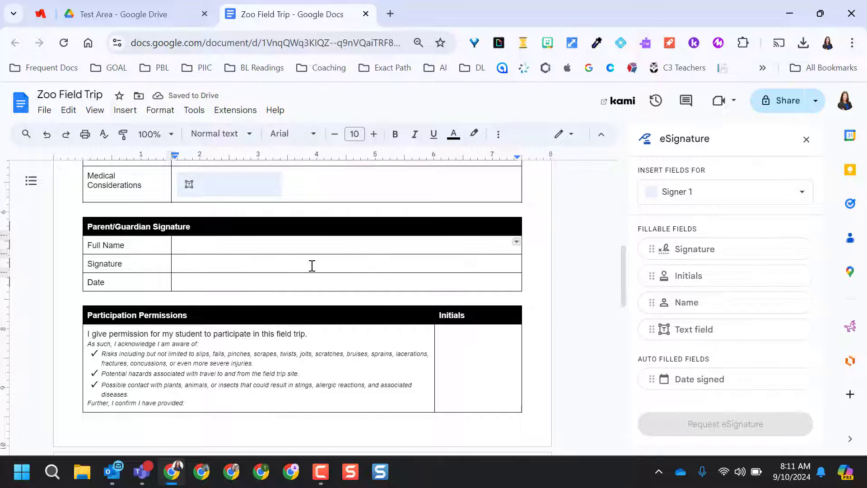
- Add Signer 1 and Signer 2 name fields to the parent Full Name row
click(695, 310)
click(709, 187)
click(671, 264)
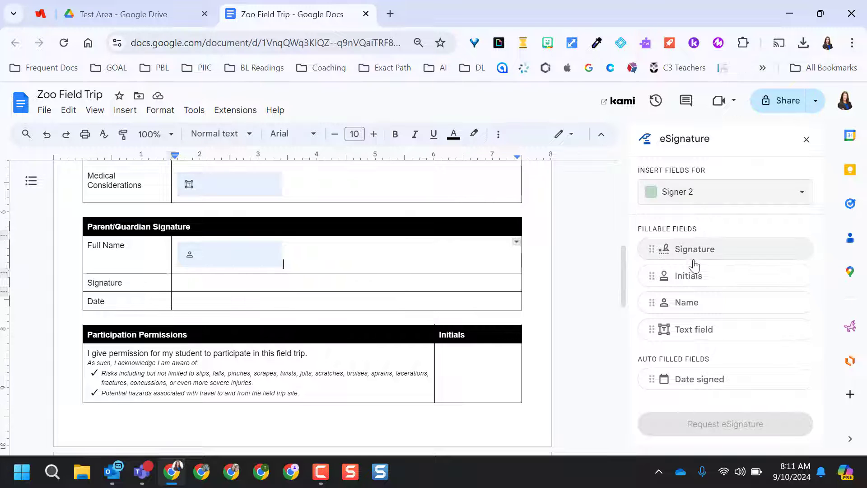
click(709, 311)
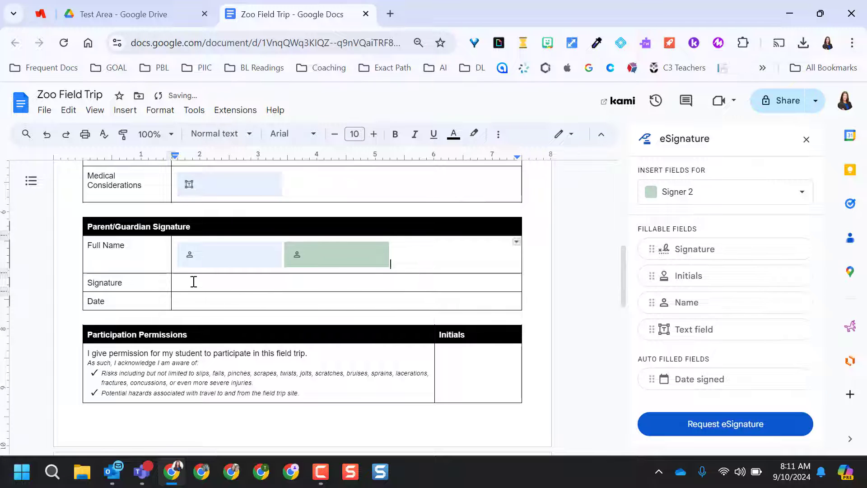
- Add Signer 1 and Signer 2 signature fields to the parent Signature row
click(194, 281)
click(728, 200)
click(712, 227)
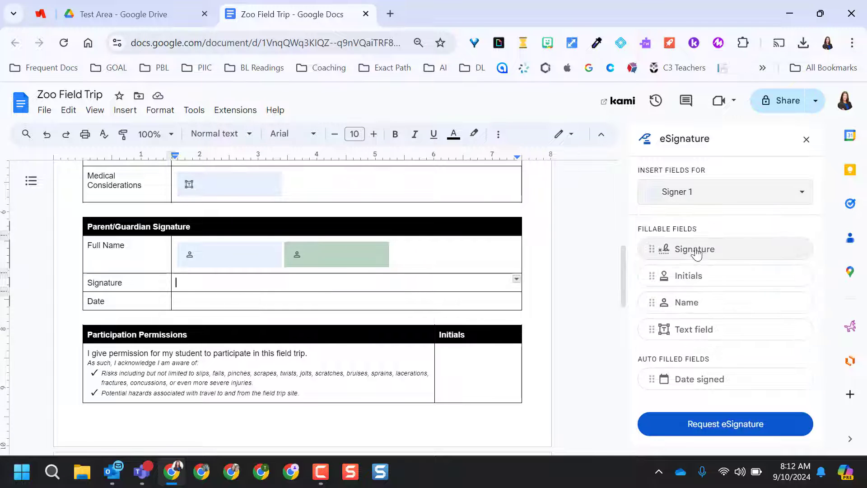
click(699, 256)
click(699, 256)
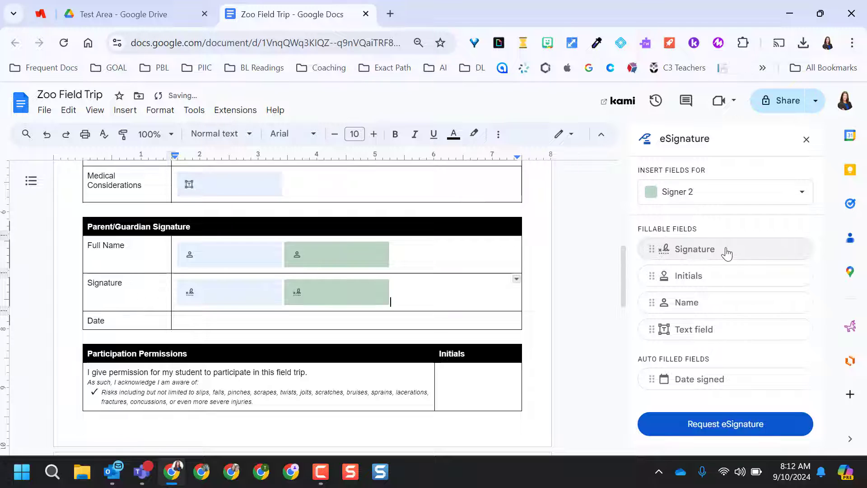
- Add a Signer 1 date-signed field in the Date cell, then select Signer 2
click(246, 323)
click(644, 376)
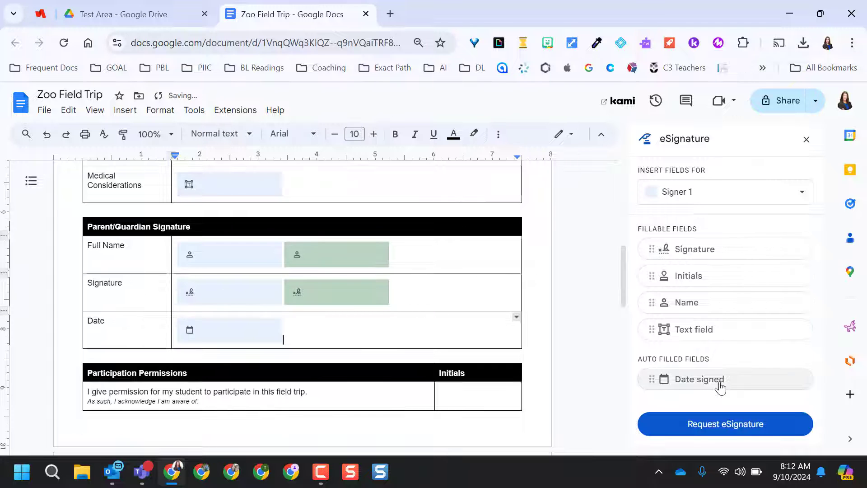
click(713, 194)
click(680, 258)
- Add the Signer 2 date-signed field and Signer 1 initials in the first Initials cell
click(709, 388)
scroll(471, 280, down, 3)
click(471, 279)
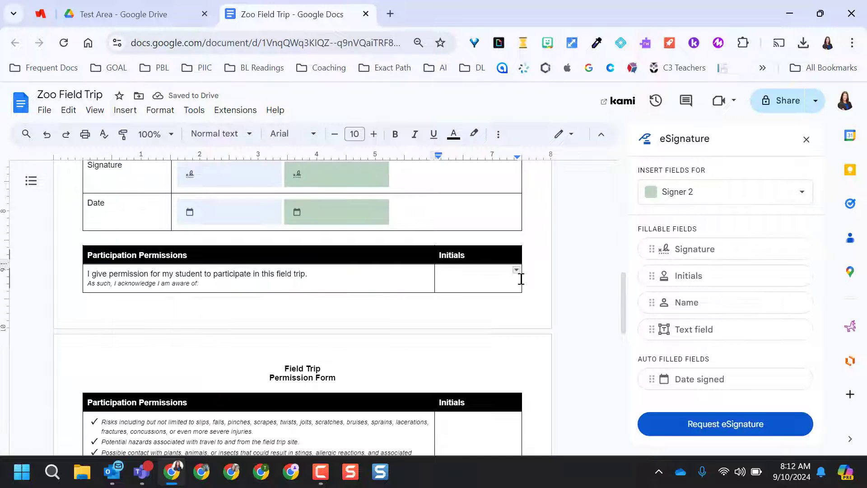
click(678, 192)
click(677, 226)
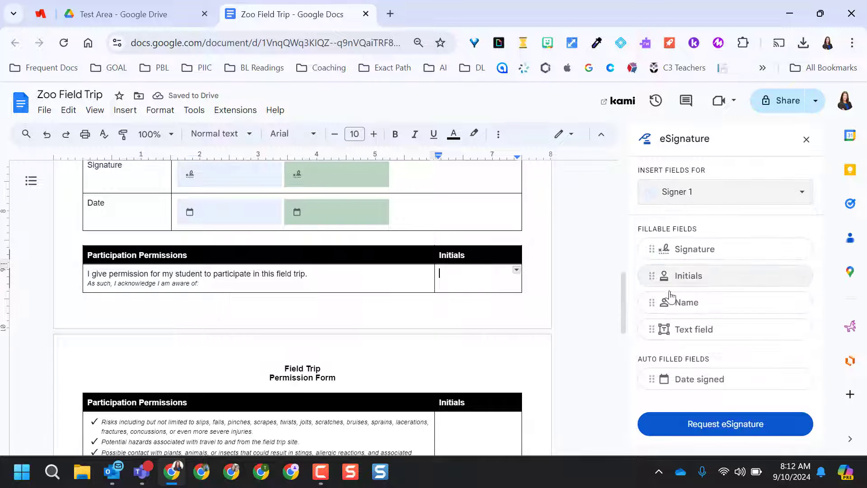
click(691, 276)
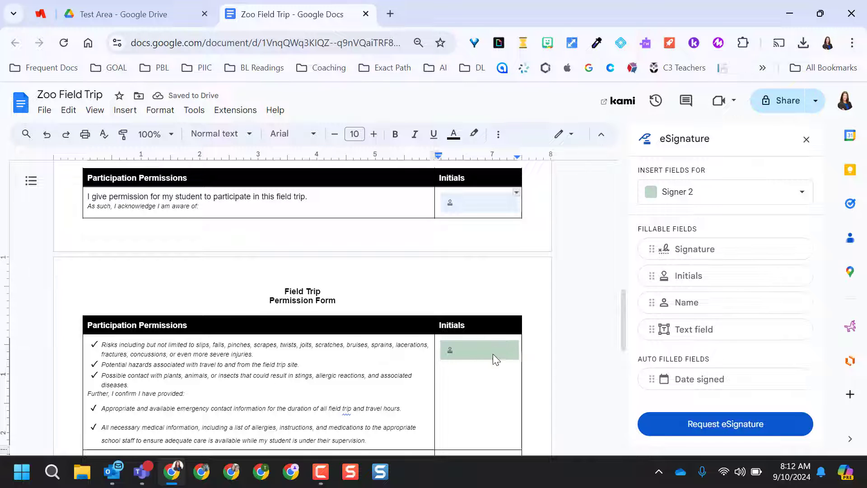
- Add Signer 1 initials to the refusal row, then select Signer 2 and return to the top
scroll(490, 381, down, 3)
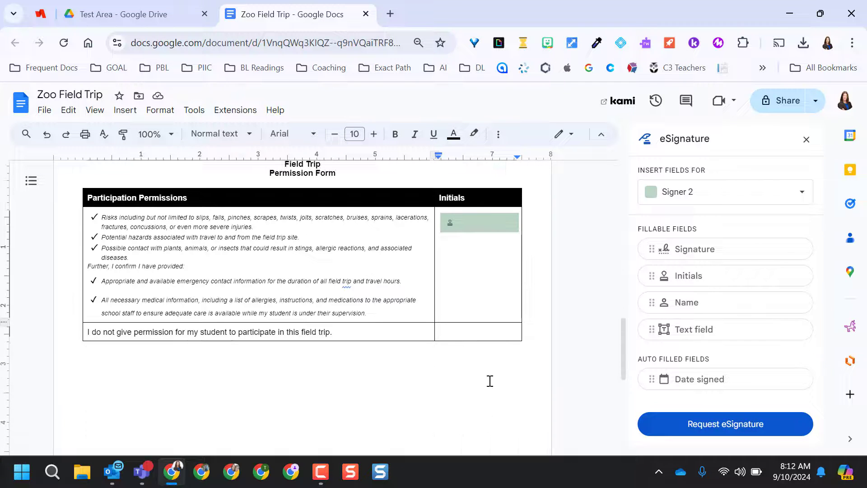
click(722, 194)
click(705, 226)
click(699, 281)
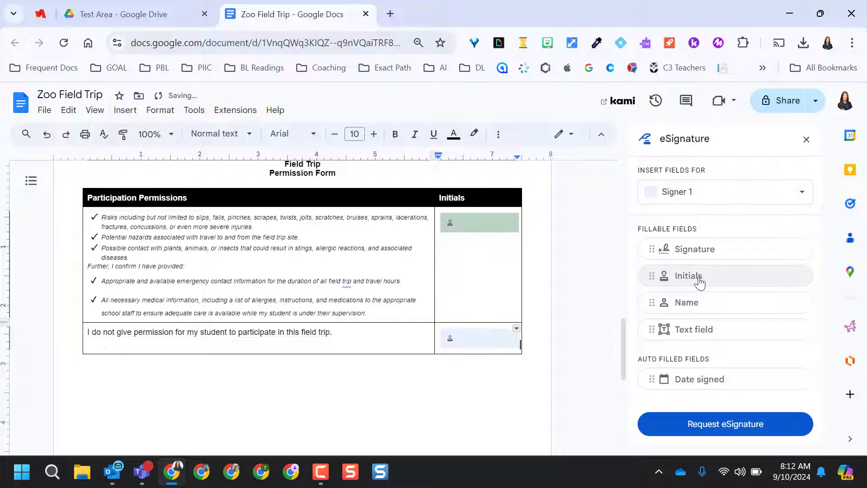
click(712, 197)
click(703, 257)
scroll(470, 310, up, 10)
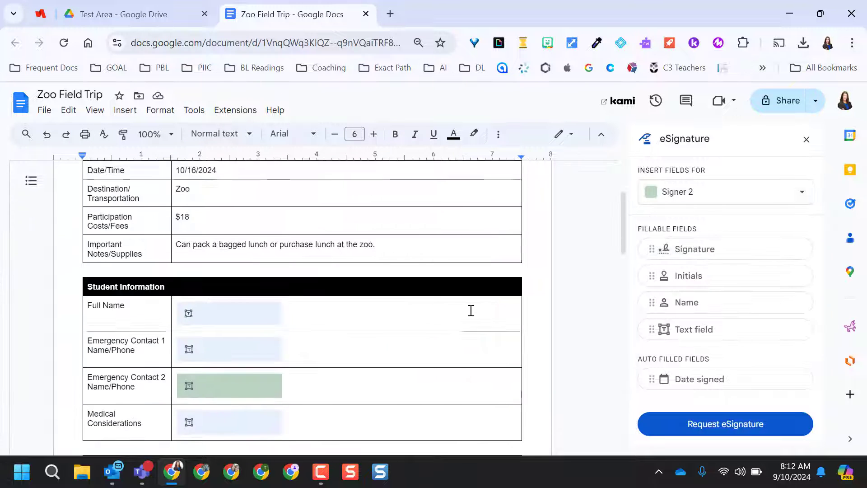
scroll(471, 310, up, 3)
scroll(470, 310, down, 5)
- Open the Request eSignature dialog and enter the first signer's email address
scroll(470, 310, up, 8)
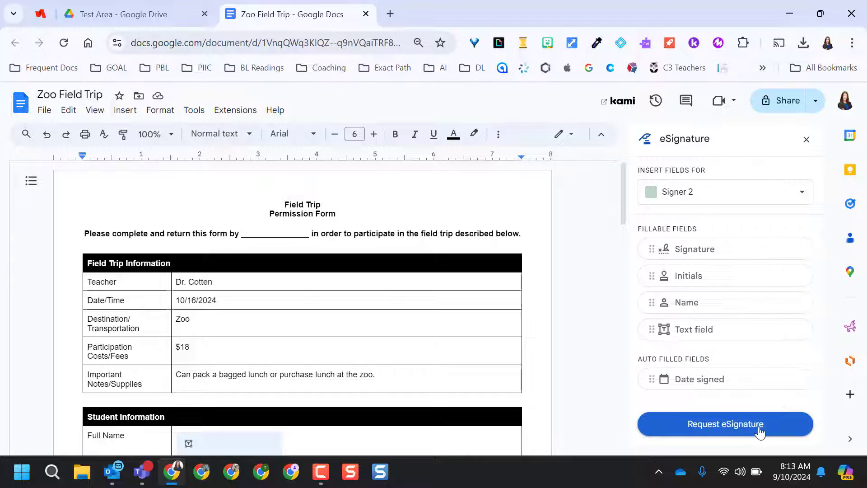
click(777, 430)
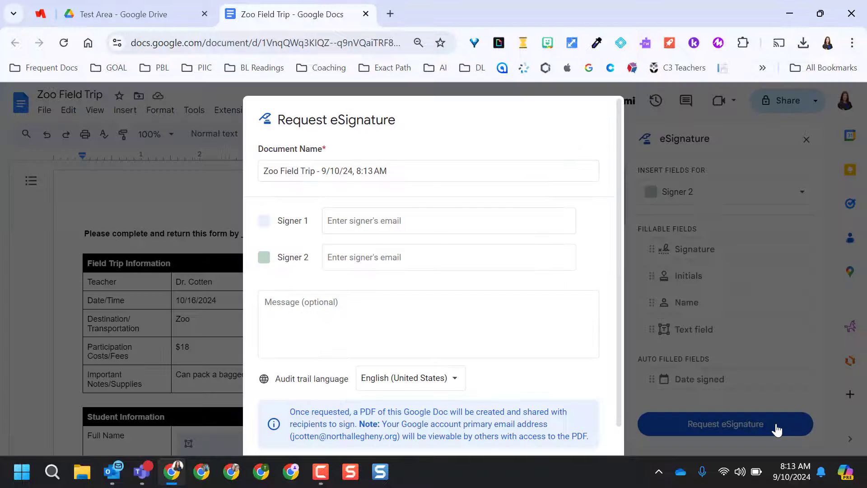
click(389, 225)
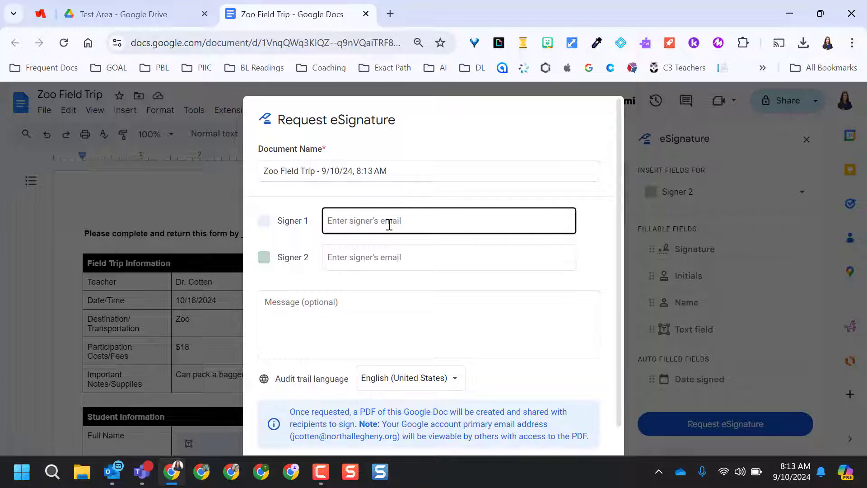
key(Tab)
- Enter a distinct email address for the second signer, correcting the duplicated address
text(cot)
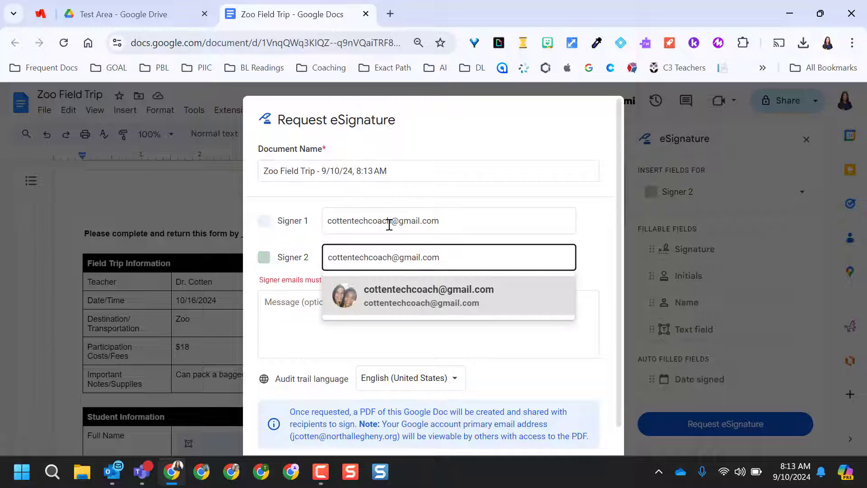
click(438, 299)
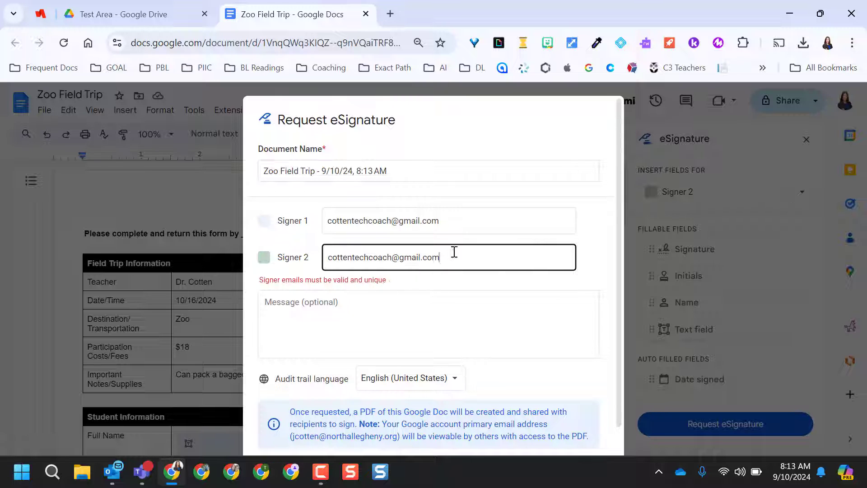
drag(394, 257, 324, 257)
key(BackSpace)
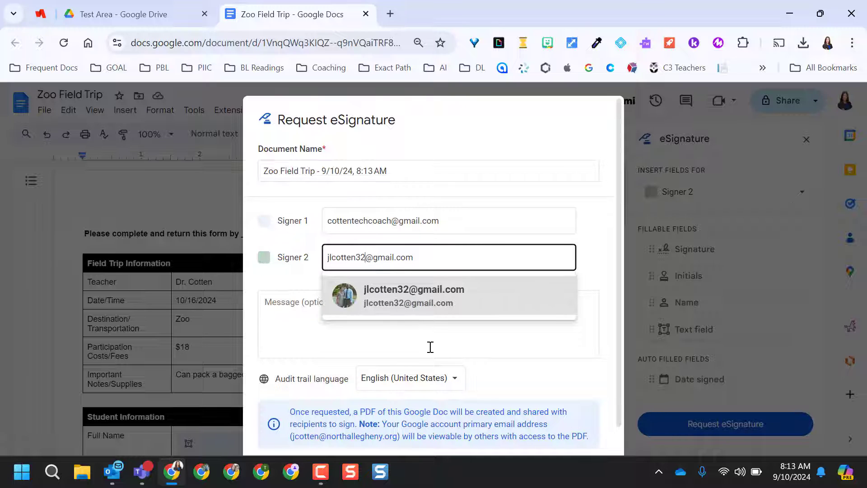
click(423, 307)
scroll(414, 315, down, 1)
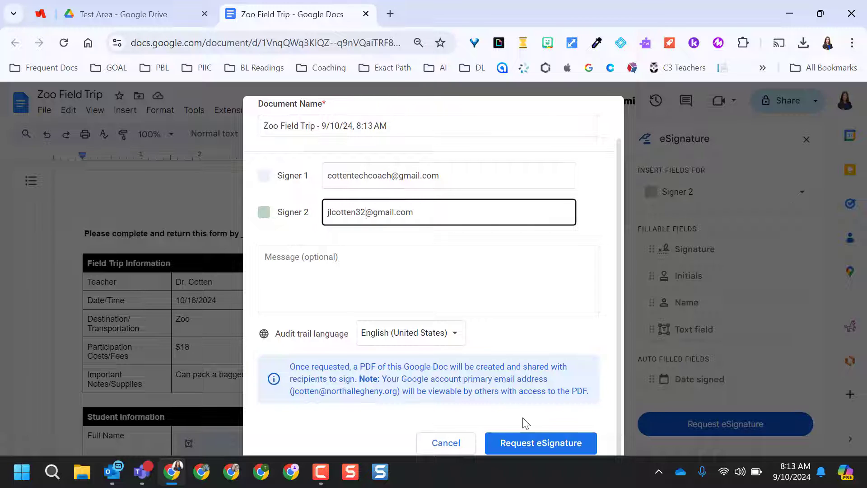
- Send the eSignature request, sharing the PDF with the external signers anyway
click(539, 445)
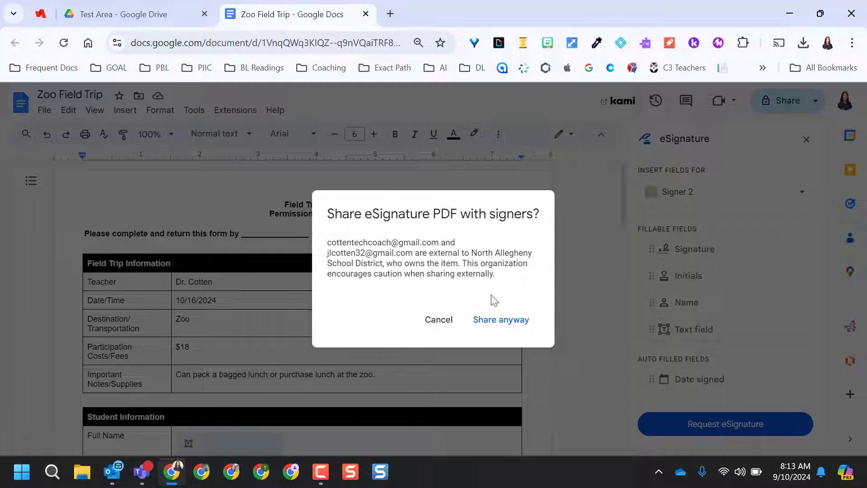
click(503, 321)
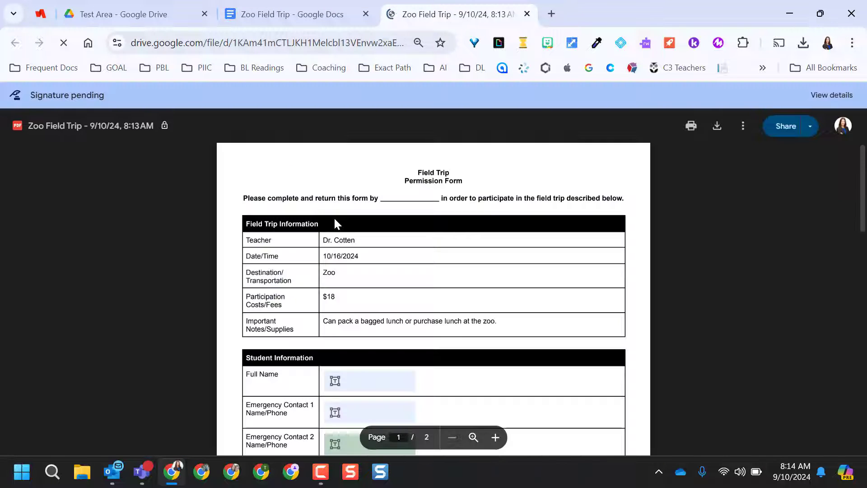
scroll(495, 302, down, 3)
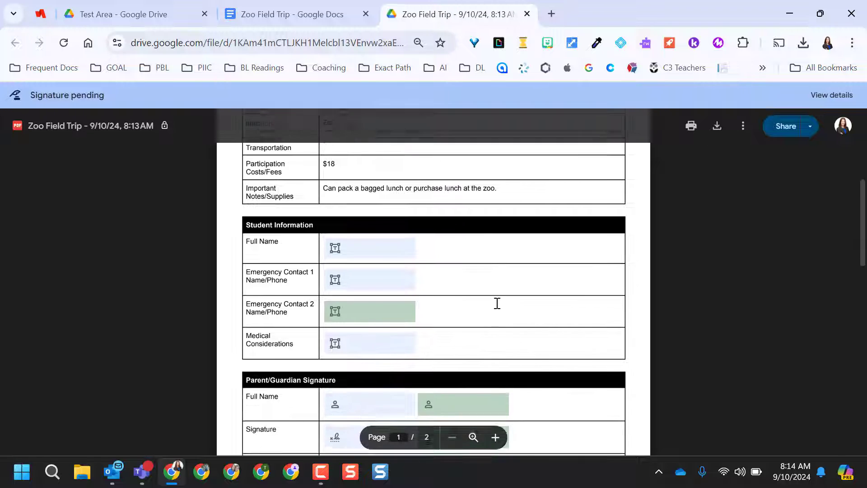
scroll(497, 303, down, 1)
- Dismiss the request-sent confirmation in the document and switch to the request email
key(ctrl+shift+Tab)
click(560, 326)
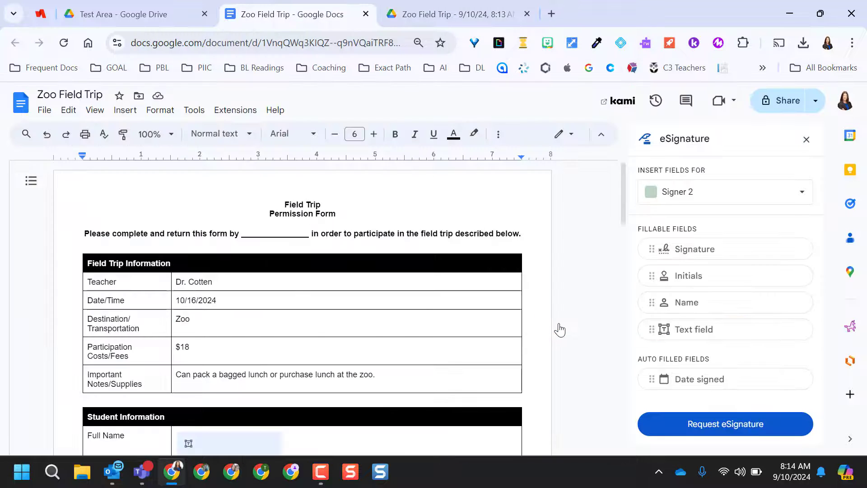
key(alt+Tab)
scroll(449, 389, down, 1)
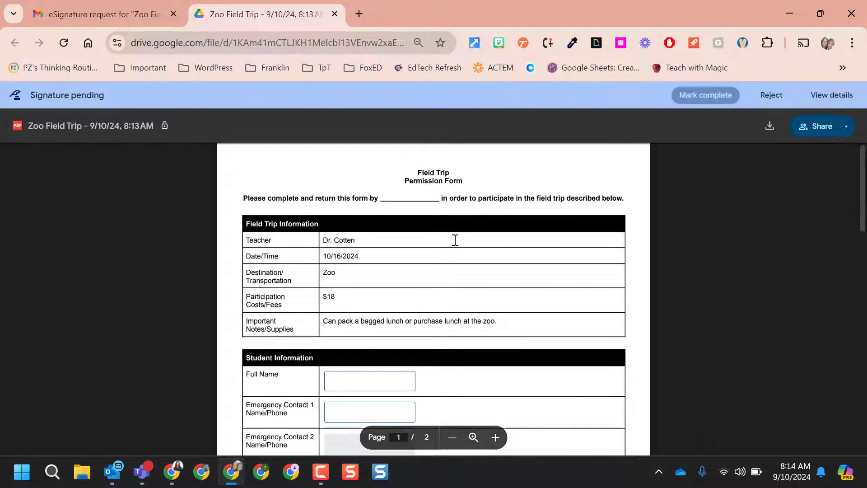
- Scroll the signature-pending PDF down to the Parent/Guardian Signature section
scroll(563, 293, down, 4)
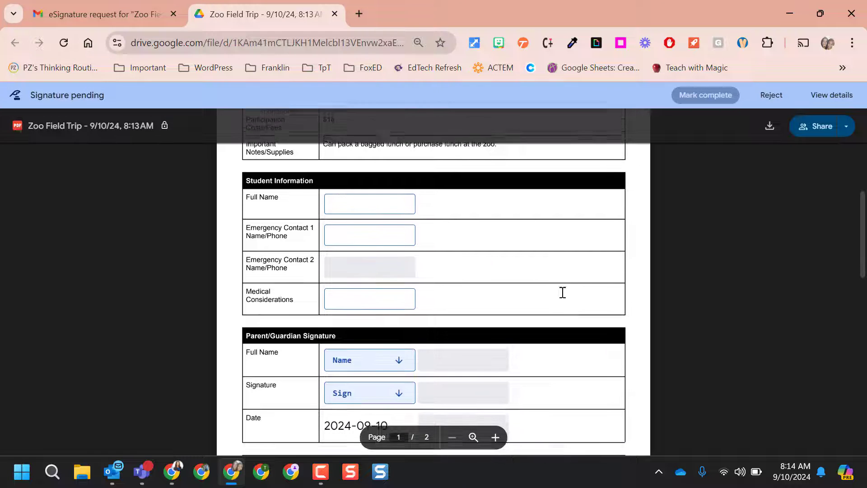
scroll(563, 292, down, 1)
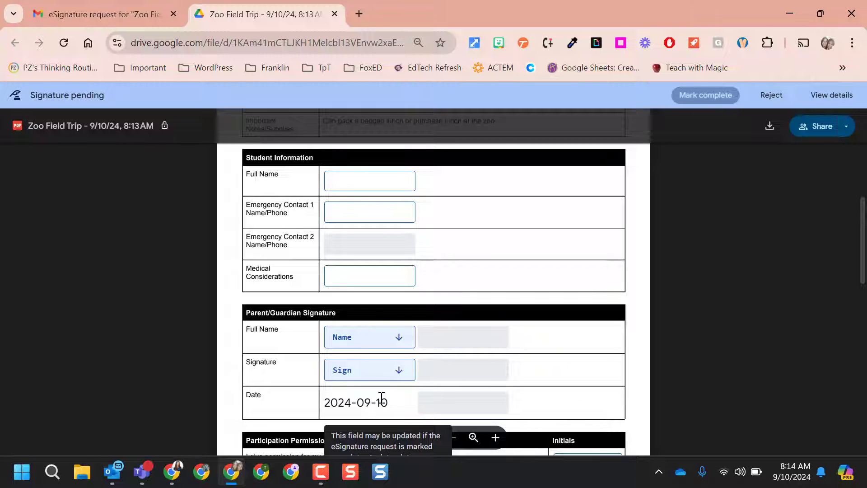
- Enter the parent's full name and initials and adopt the signature
click(374, 336)
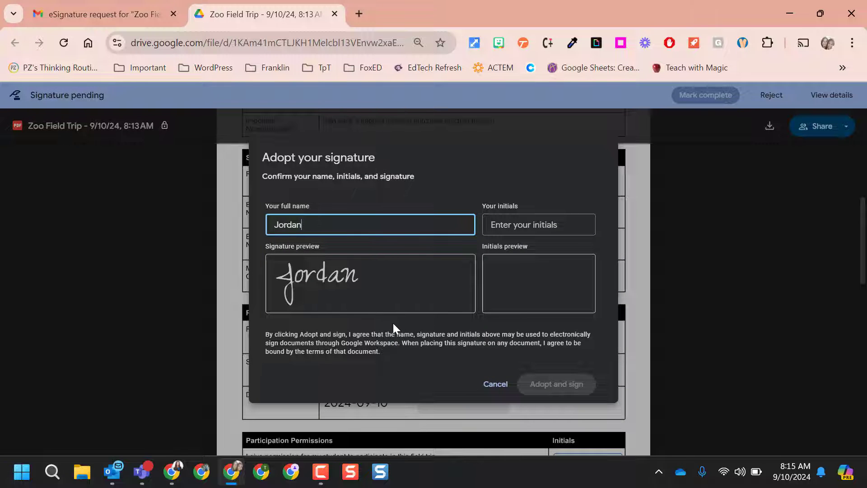
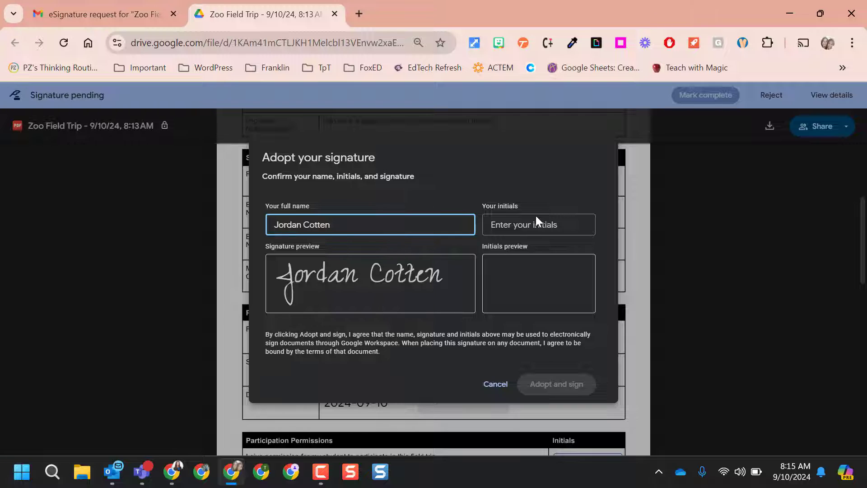
click(537, 216)
text(JC)
click(574, 386)
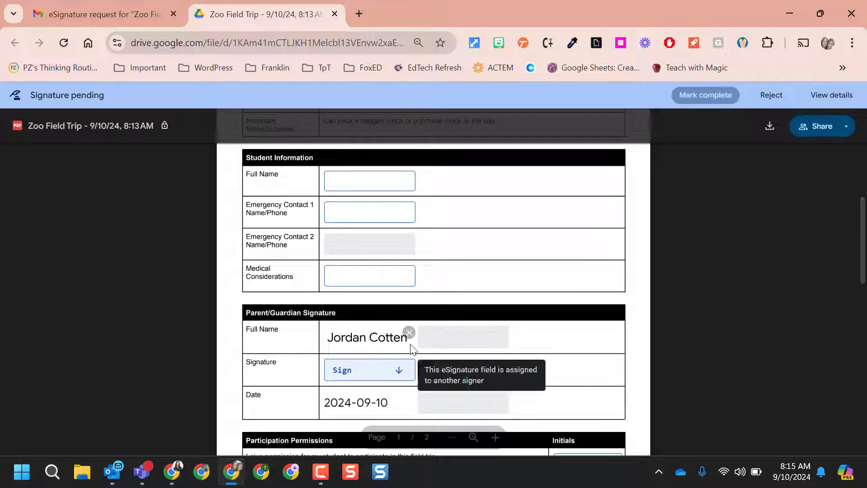
- Sign the Signature field, initial the permission row, and mark complete after accepting the terms
click(391, 371)
scroll(391, 372, down, 3)
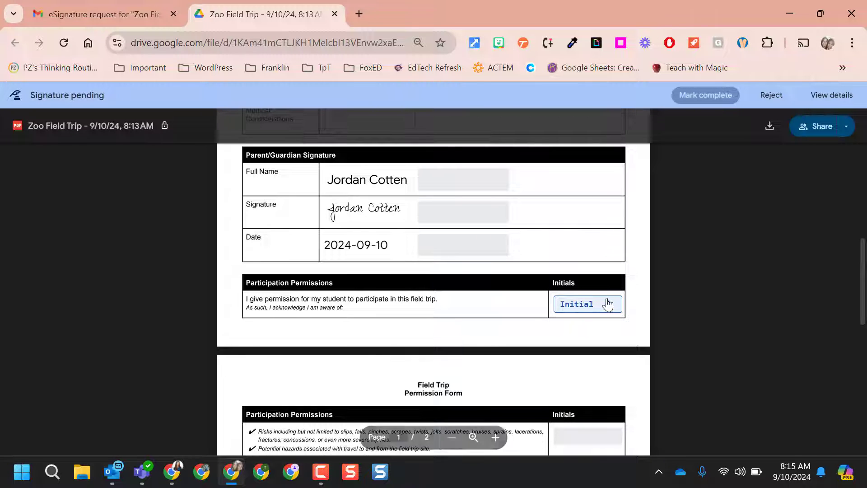
click(607, 304)
scroll(605, 323, down, 5)
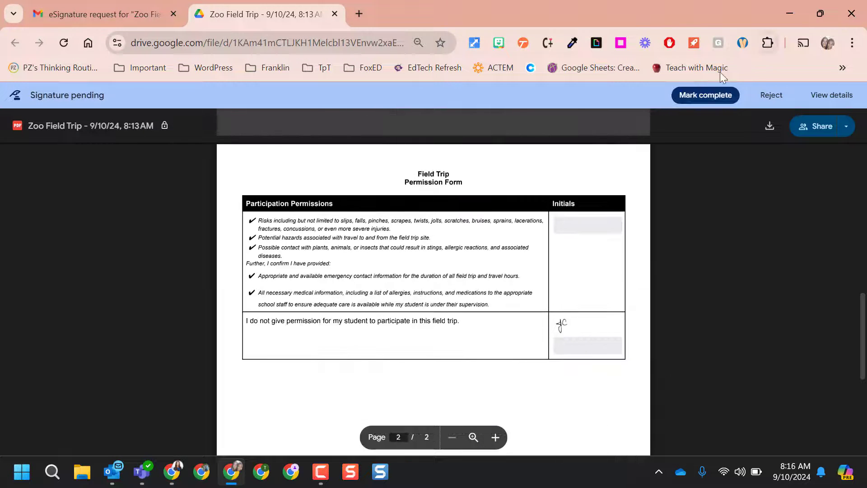
click(707, 99)
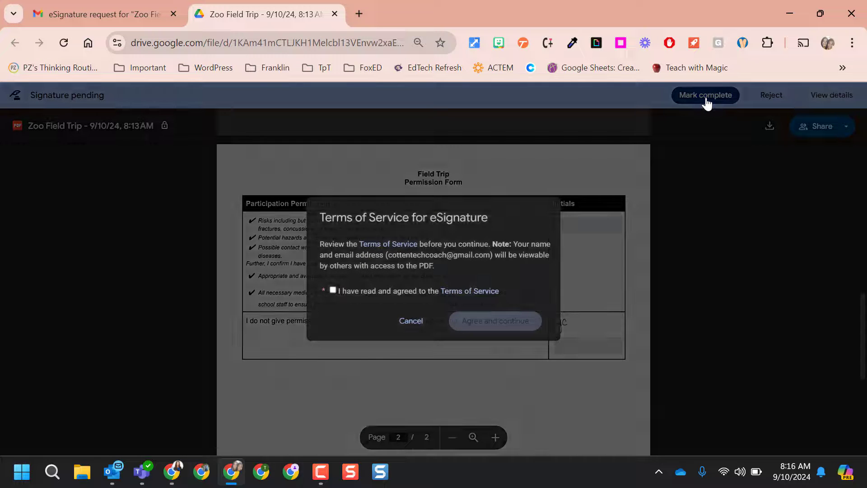
click(333, 289)
click(487, 324)
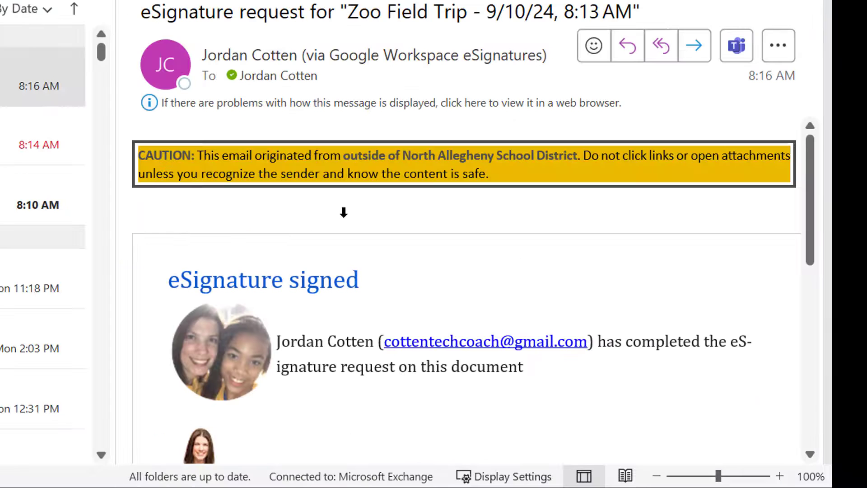
scroll(344, 212, down, 2)
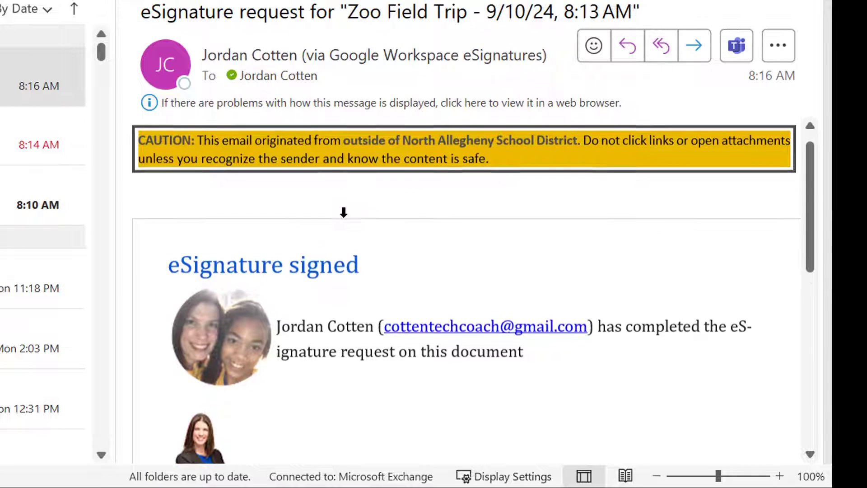
scroll(345, 218, down, 6)
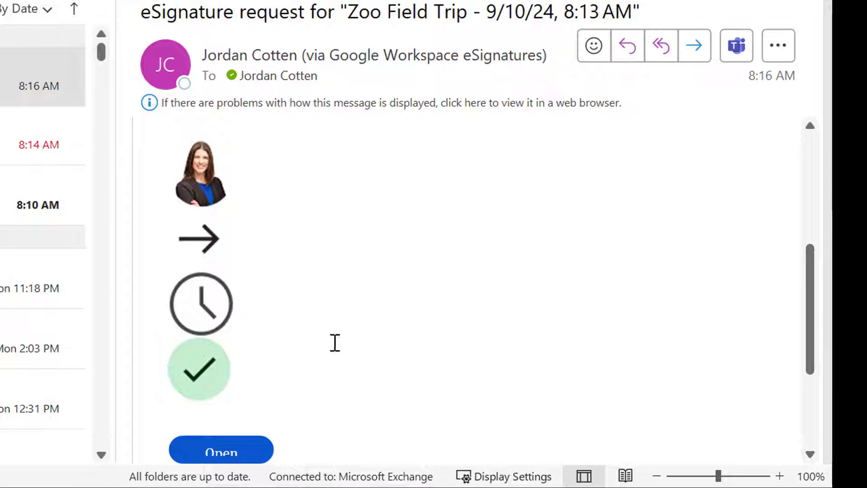
scroll(335, 343, down, 3)
scroll(271, 276, up, 3)
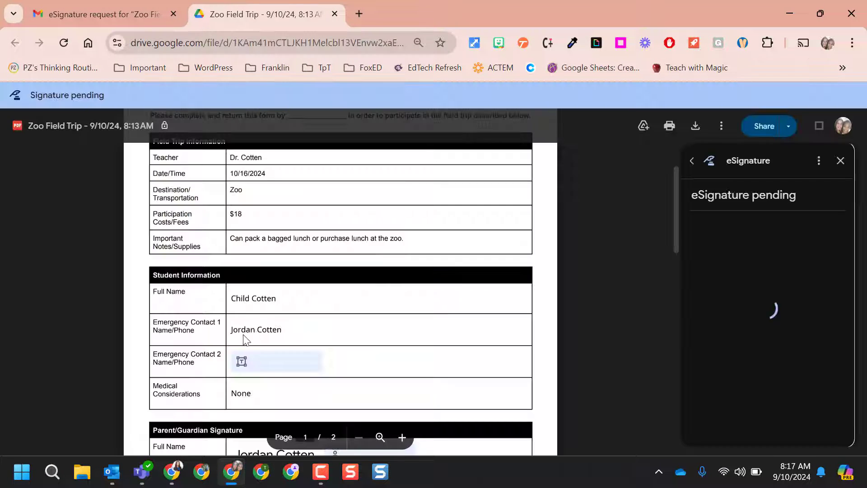
- Scroll through the signed PDF's fields, then jump back to the top
scroll(266, 333, down, 3)
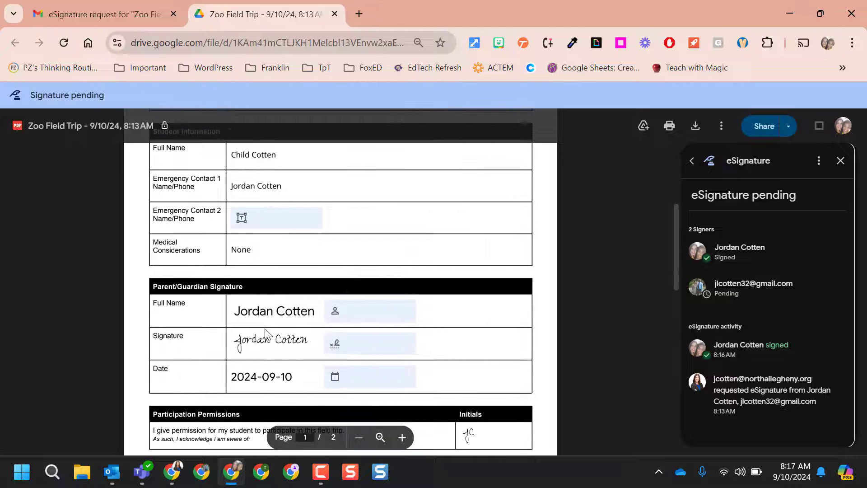
scroll(357, 383, down, 4)
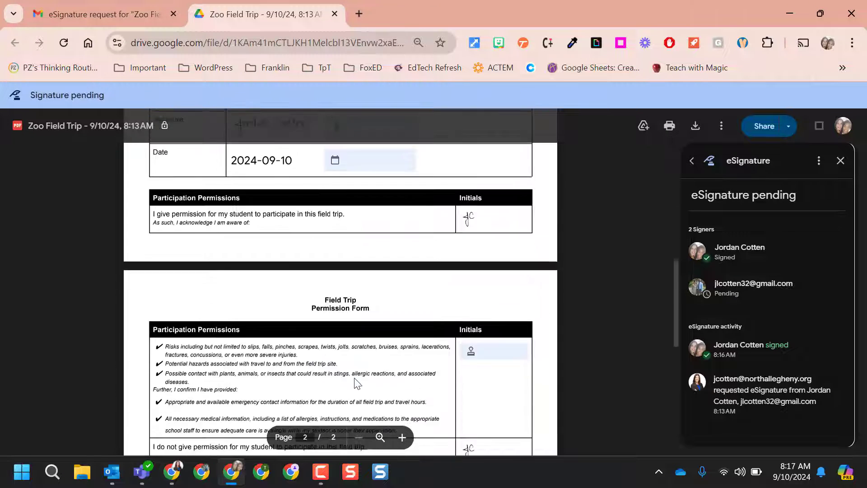
scroll(356, 382, down, 3)
key(Home)
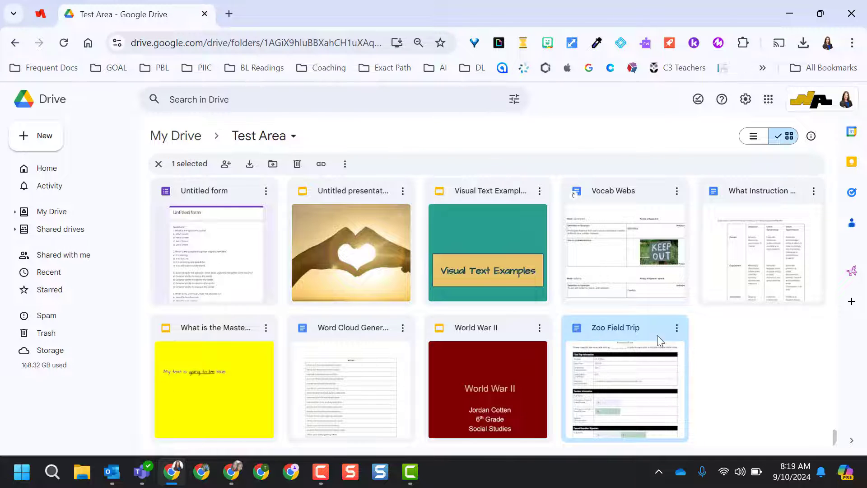
- Return to My Drive and drag the newest Zoo Field Trip eSignature PDF into the target folder
key(alt+Left)
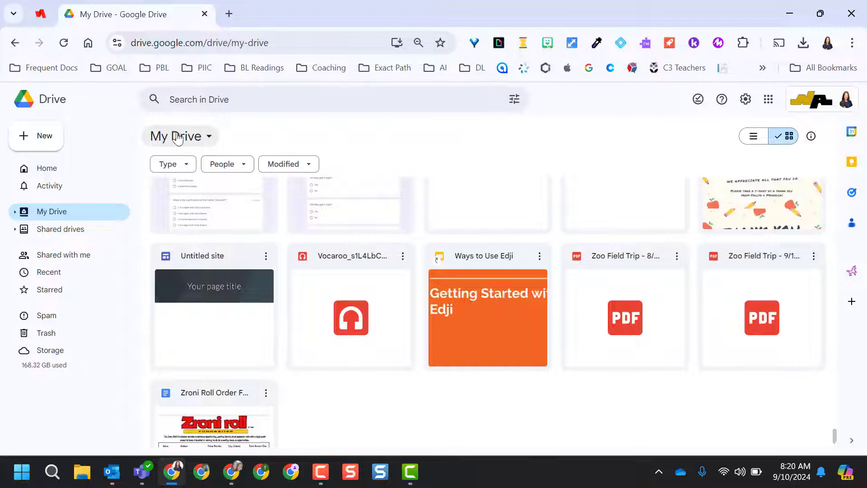
click(773, 256)
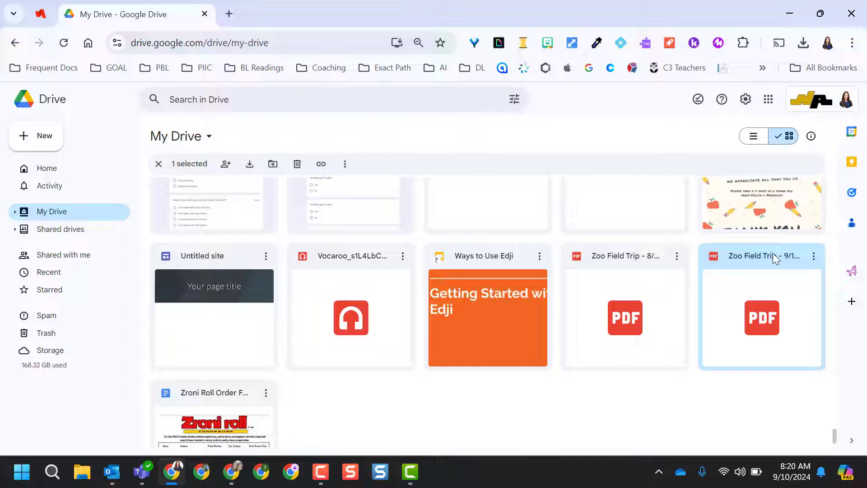
drag(774, 256, 676, 284)
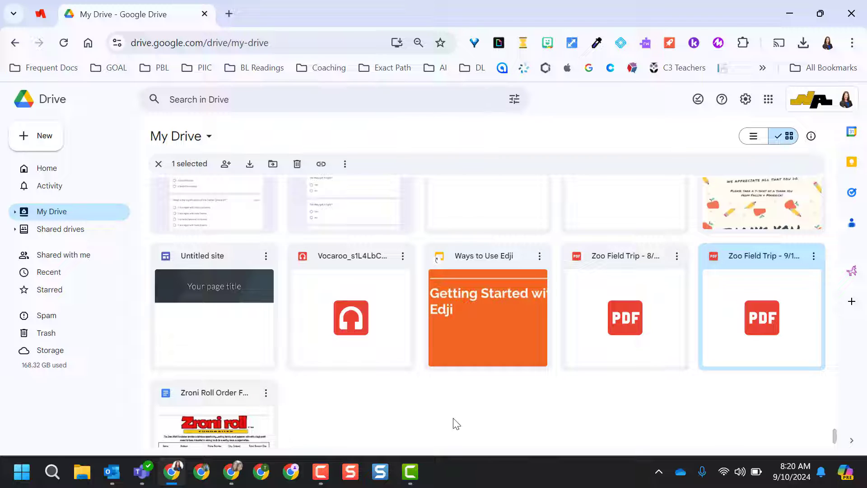